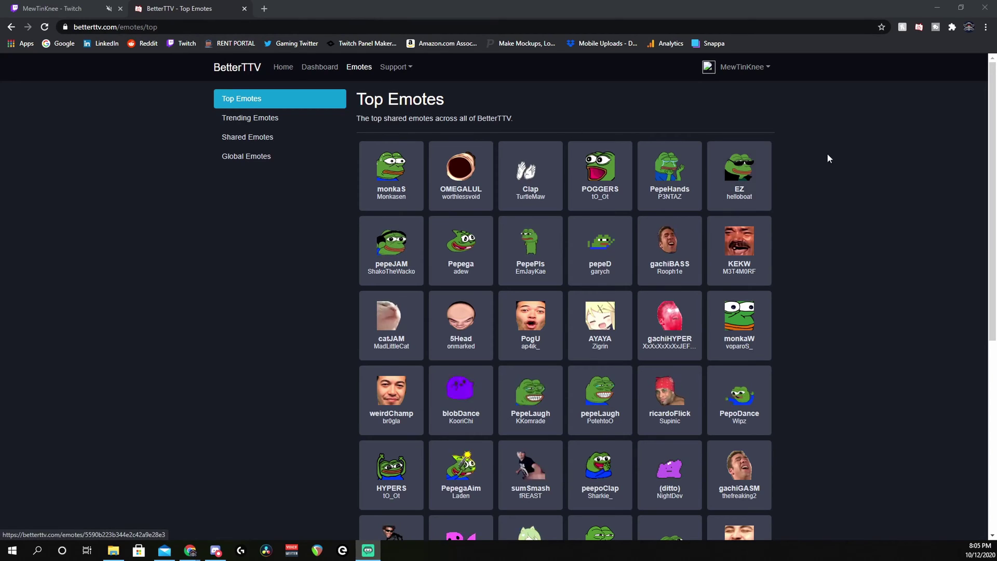
Open the BetterTTV dashboard Emotes page showing the 14 shared emotes and no channel emotes.
{"action": "left_click", "coordinate": [922, 27]}
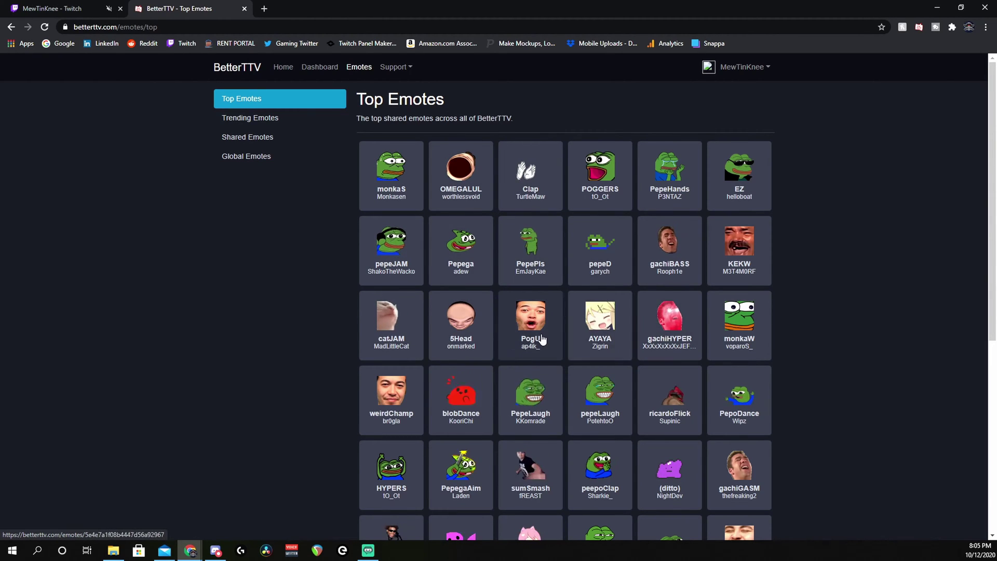
{"action": "scroll", "coordinate": [638, 355], "scroll_direction": "down", "scroll_amount": 4}
{"action": "scroll", "coordinate": [866, 347], "scroll_direction": "up", "scroll_amount": 4}
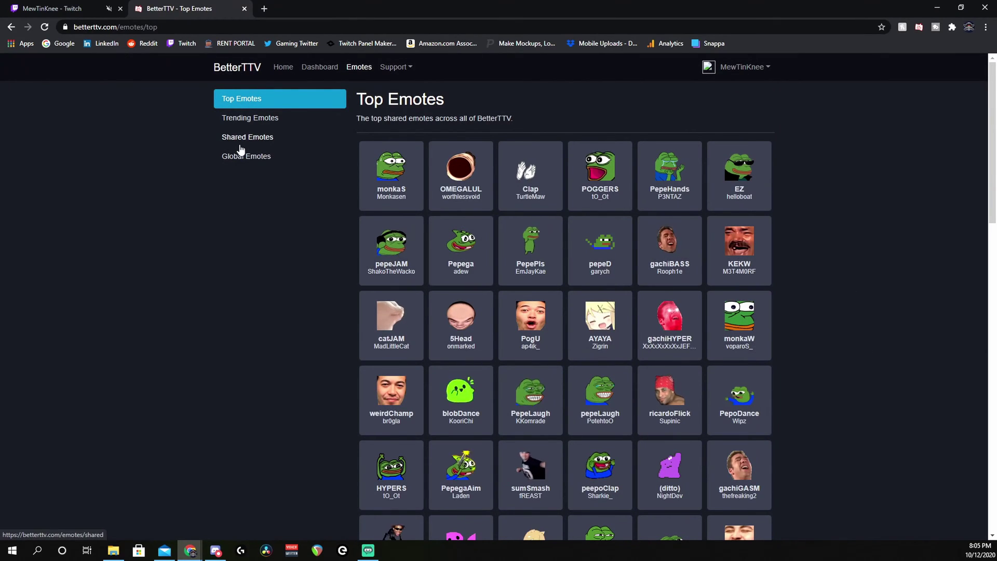
{"action": "left_click", "coordinate": [320, 67]}
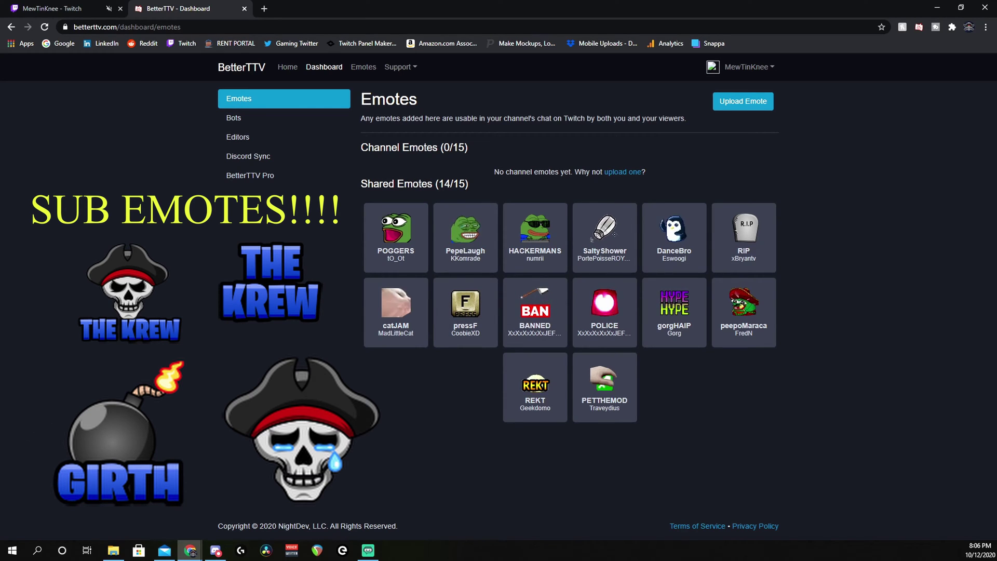
Bring up the Twitch live stream tab, then Alt+Tab to another application.
{"action": "left_click", "coordinate": [98, 9]}
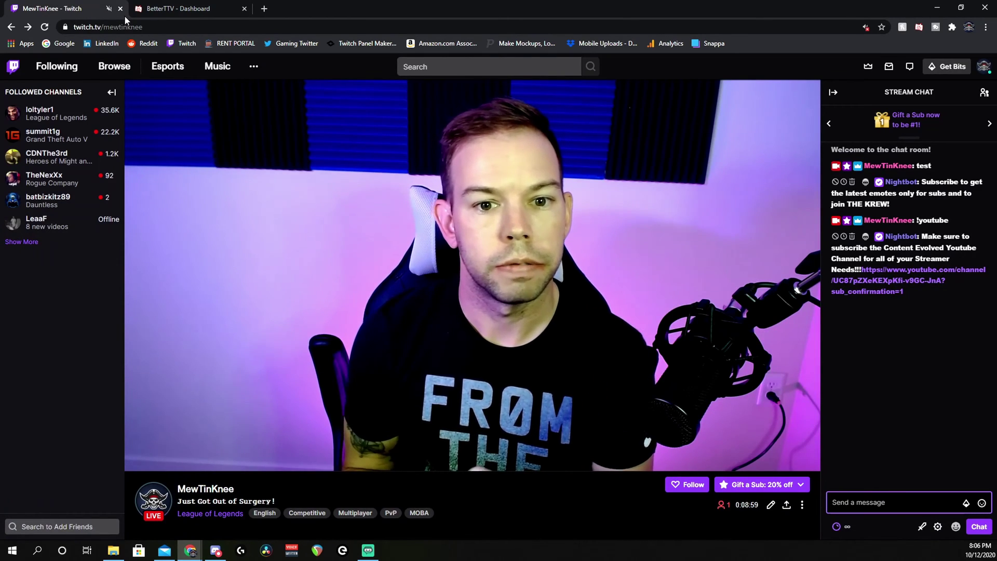
{"action": "key", "text": "alt+Tab"}
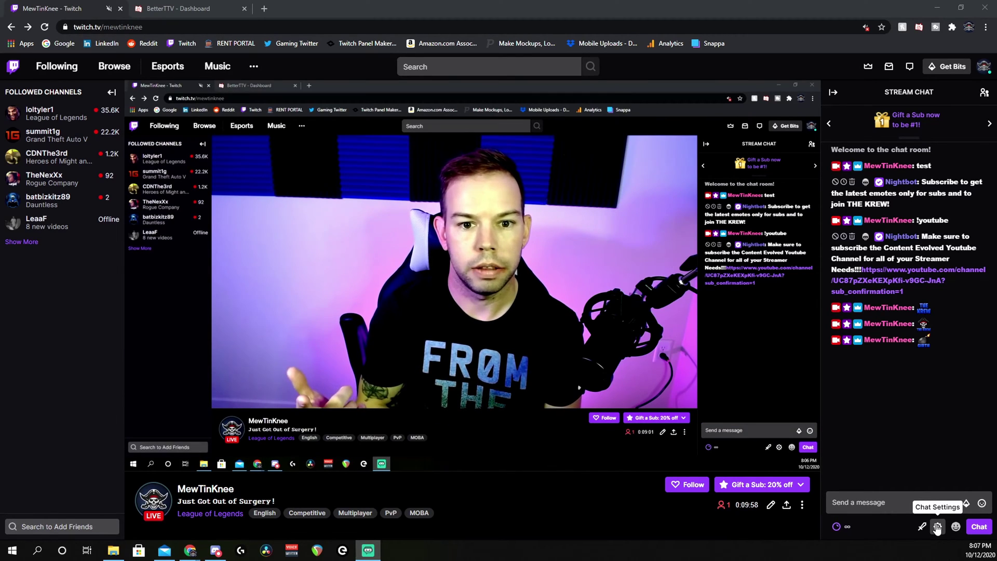
Set the BetterTTV chat font to Verdana in the chat settings.
{"action": "left_click", "coordinate": [937, 527]}
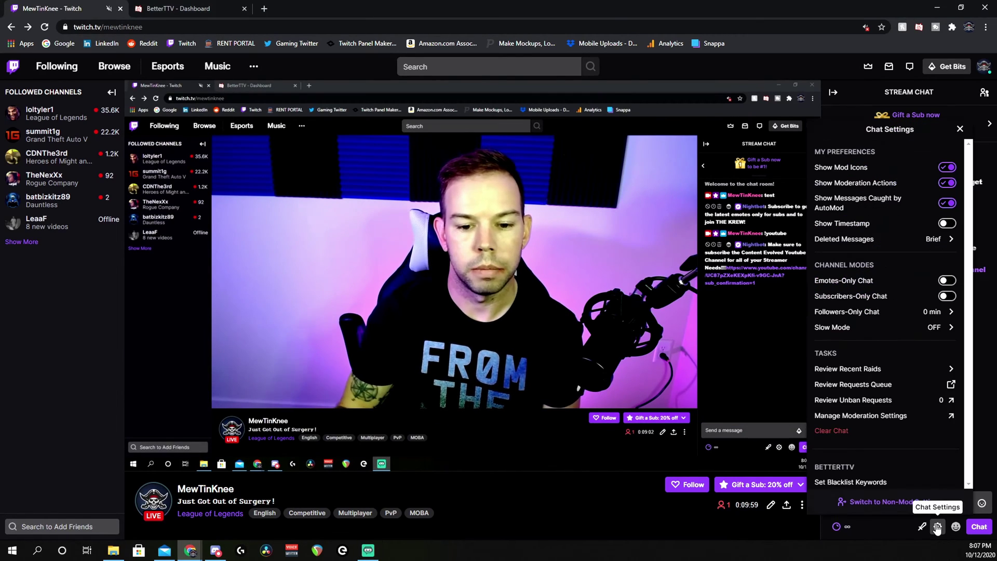
{"action": "scroll", "coordinate": [863, 416], "scroll_direction": "down", "scroll_amount": 2}
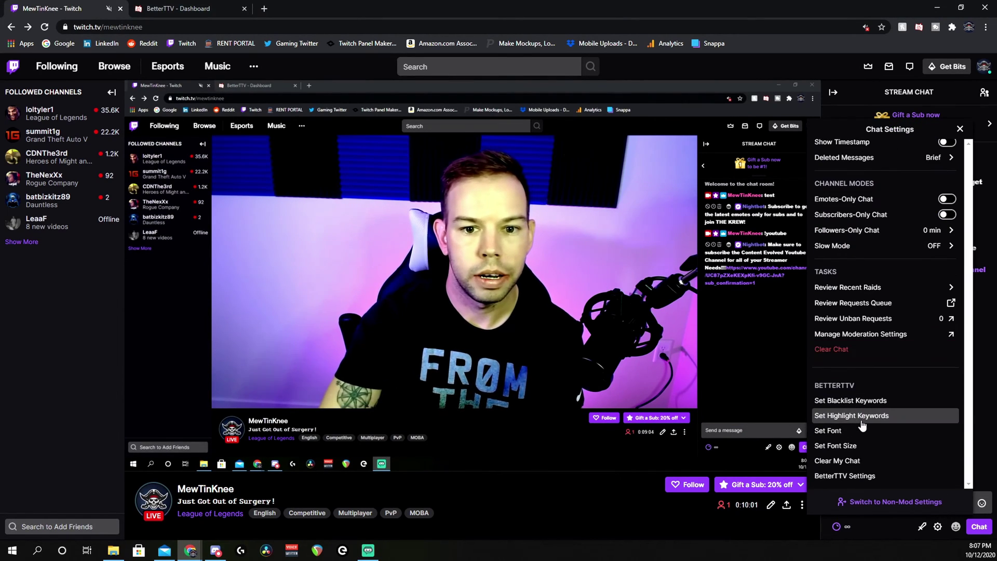
{"action": "left_click", "coordinate": [862, 431]}
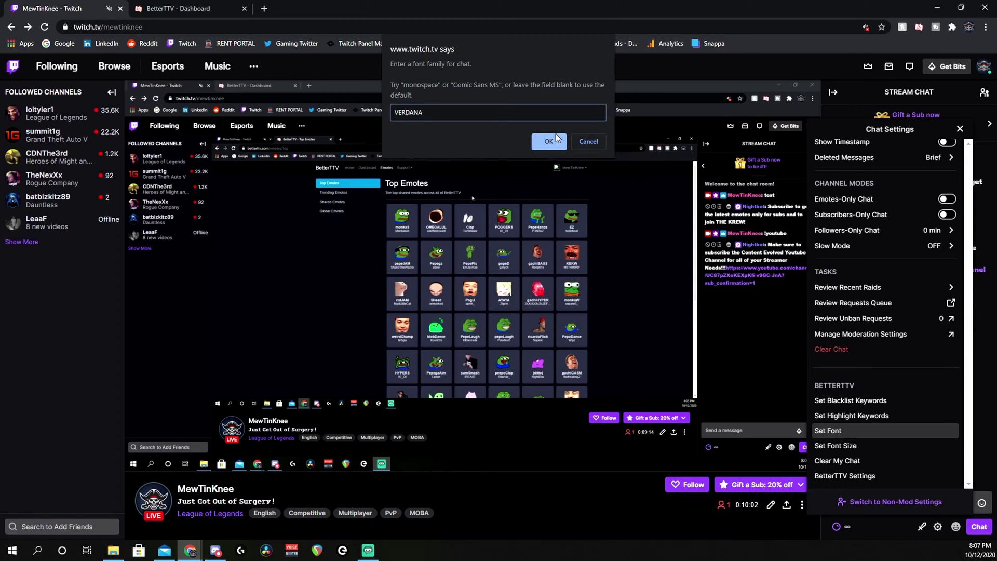
{"action": "left_click", "coordinate": [561, 141]}
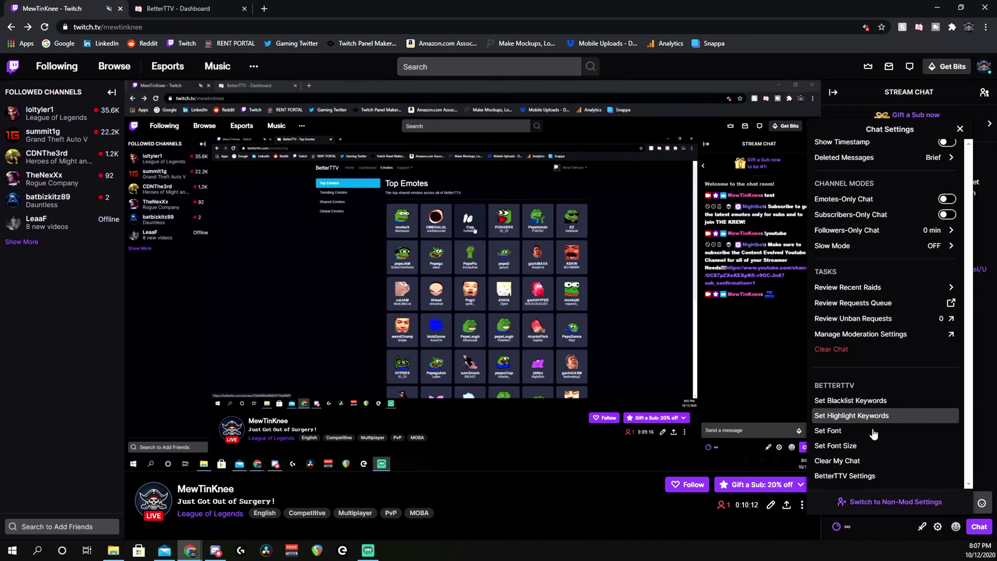
Open the chat font size prompt and cancel it, keeping the size at 13.
{"action": "left_click", "coordinate": [876, 526]}
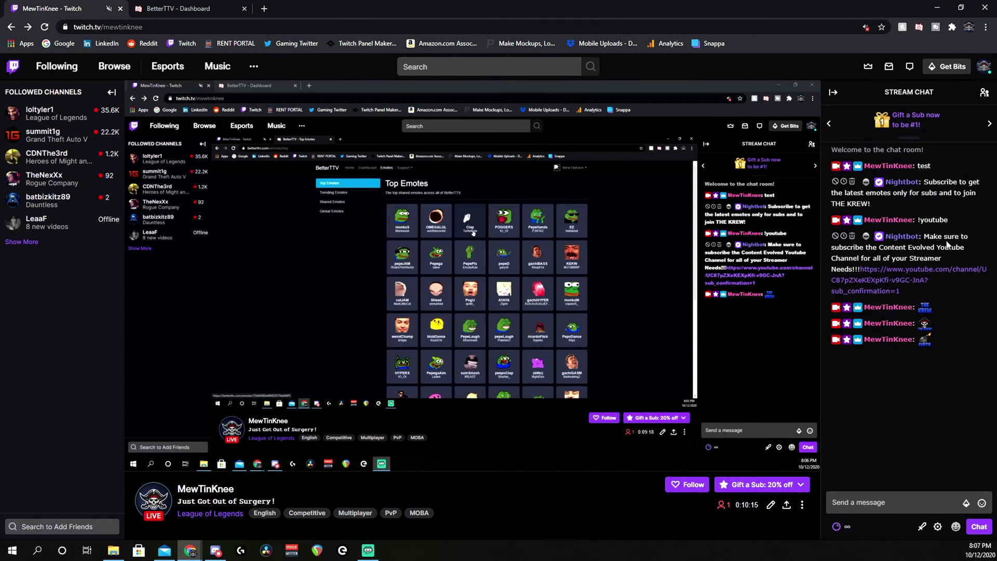
{"action": "left_click", "coordinate": [938, 526]}
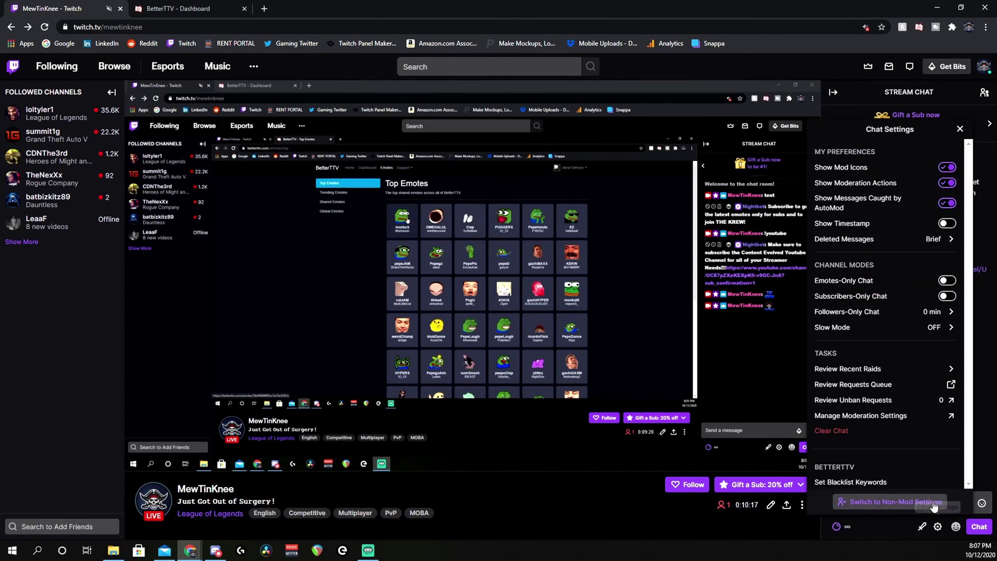
{"action": "scroll", "coordinate": [883, 400], "scroll_direction": "down", "scroll_amount": 3}
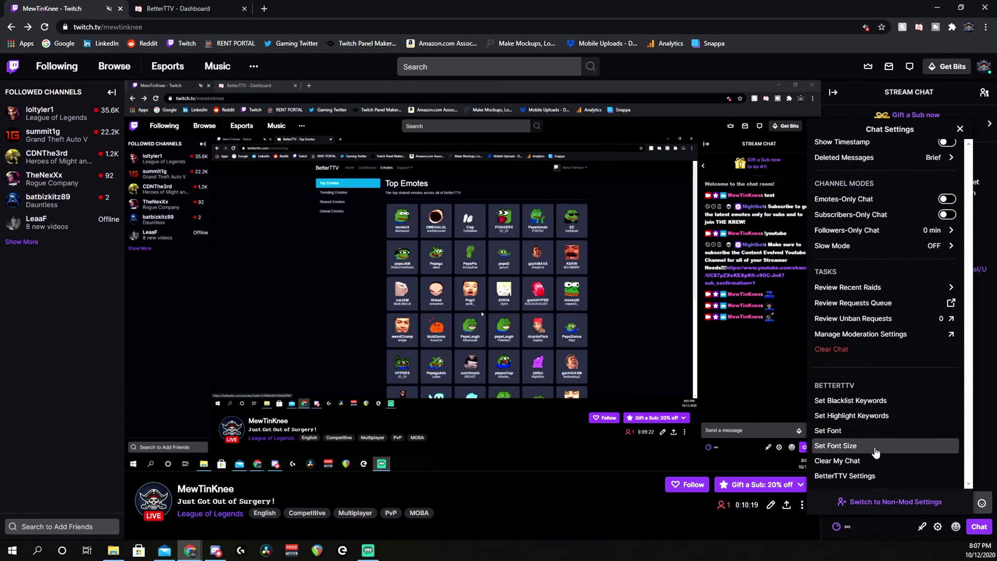
{"action": "left_click", "coordinate": [874, 447]}
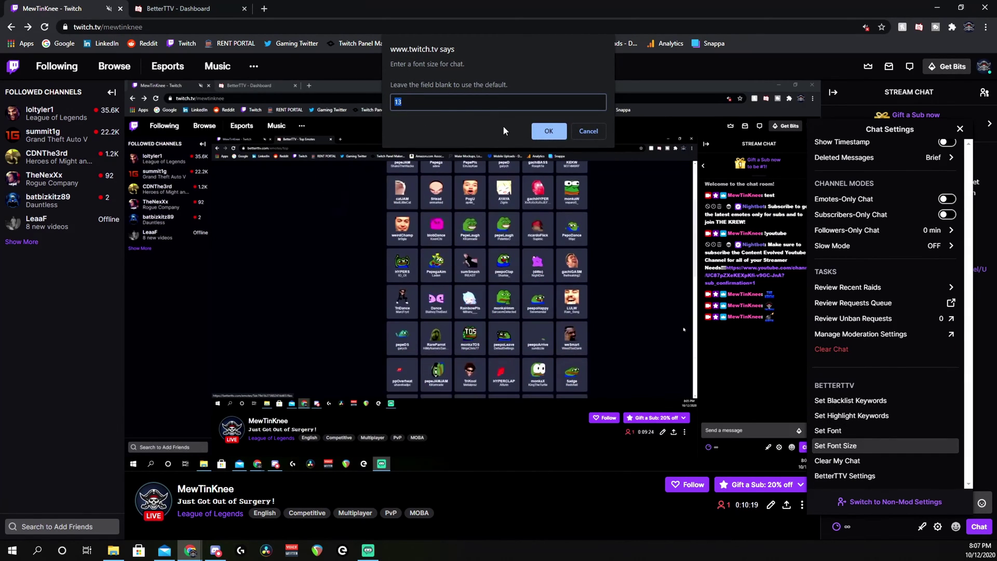
{"action": "left_click", "coordinate": [582, 134]}
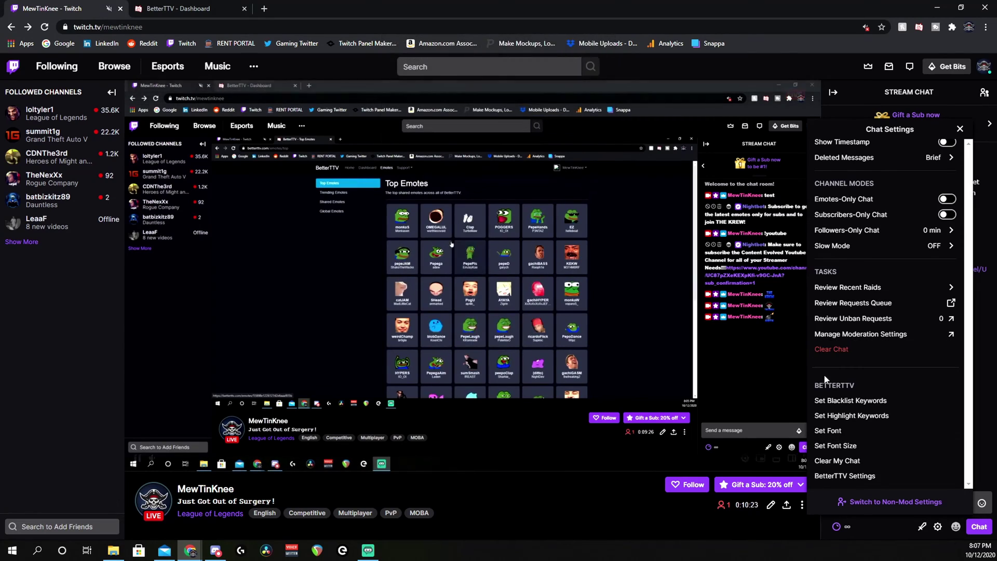
Replace the Verdana chat font with Arial Black and close the chat settings.
{"action": "left_click", "coordinate": [831, 431]}
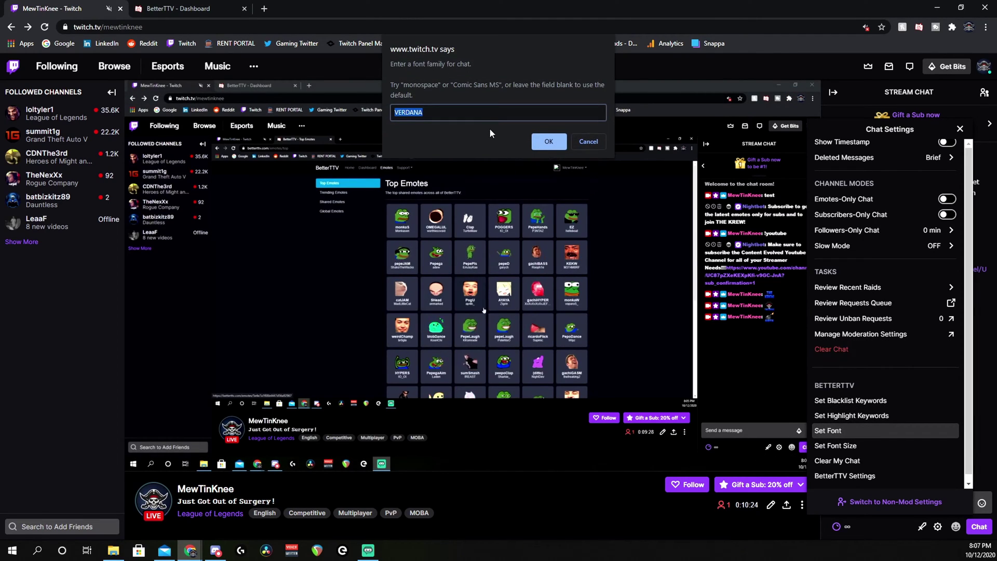
{"action": "type", "text": "Arial B"}
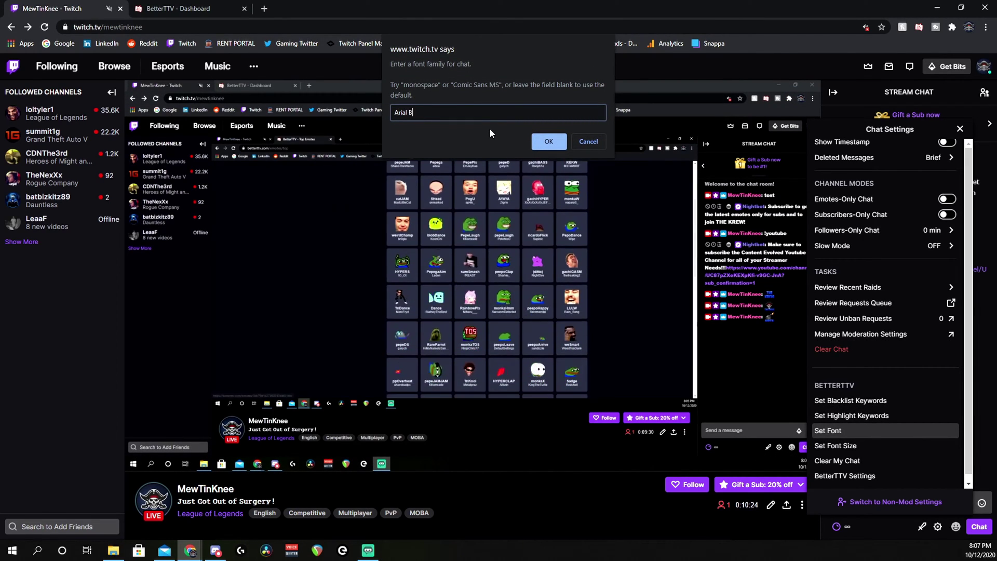
{"action": "type", "text": "lack"}
{"action": "key", "text": "Return"}
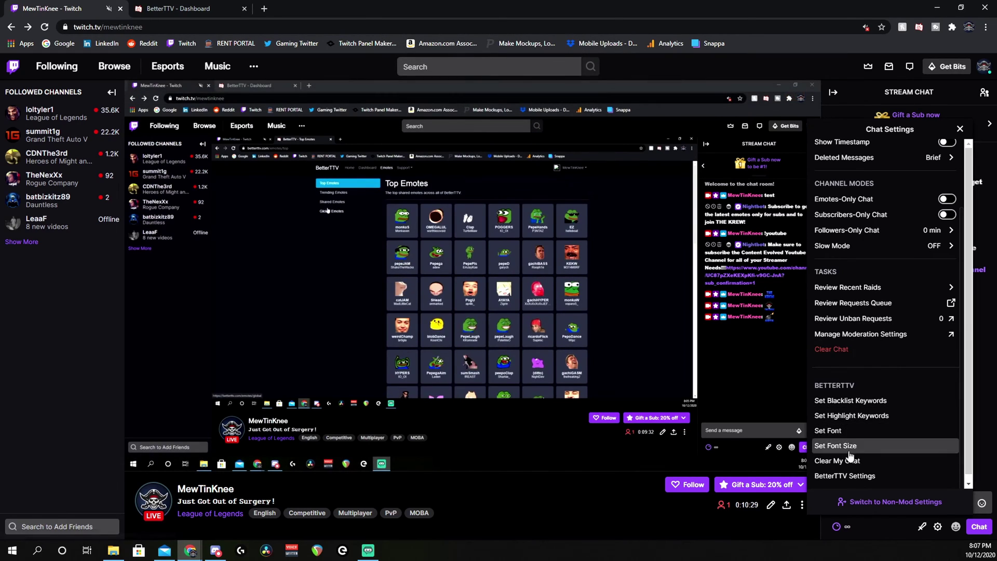
{"action": "left_click", "coordinate": [883, 528]}
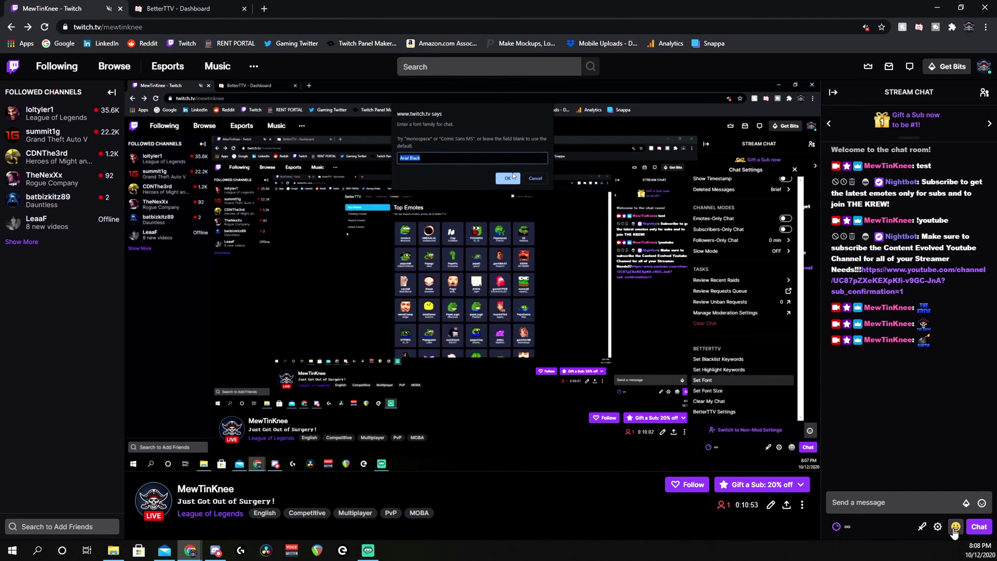
Post the BetterTTV peepoMaraca emote in Twitch chat from the emote menu.
{"action": "left_click", "coordinate": [955, 526]}
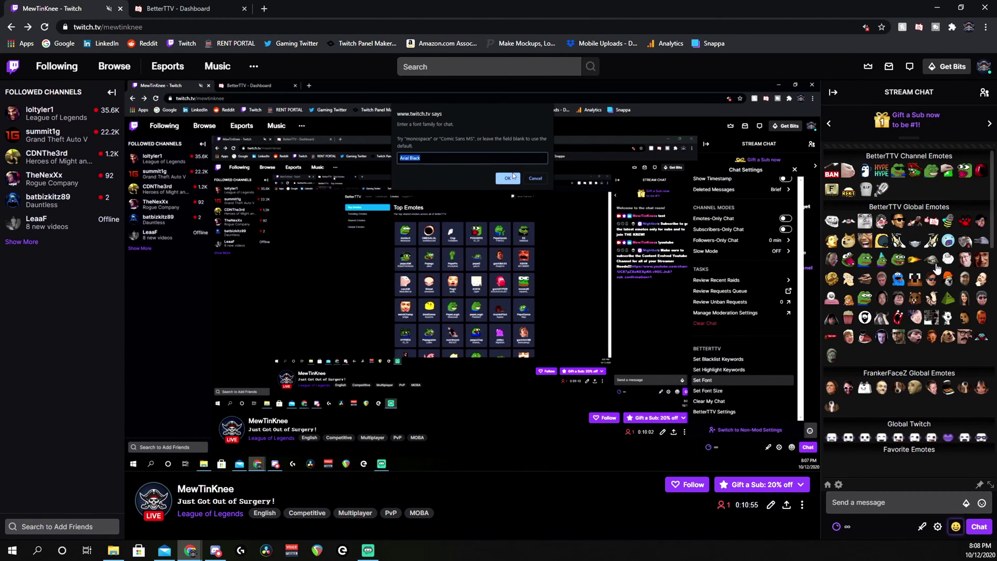
{"action": "left_click", "coordinate": [917, 174]}
{"action": "left_click", "coordinate": [980, 527]}
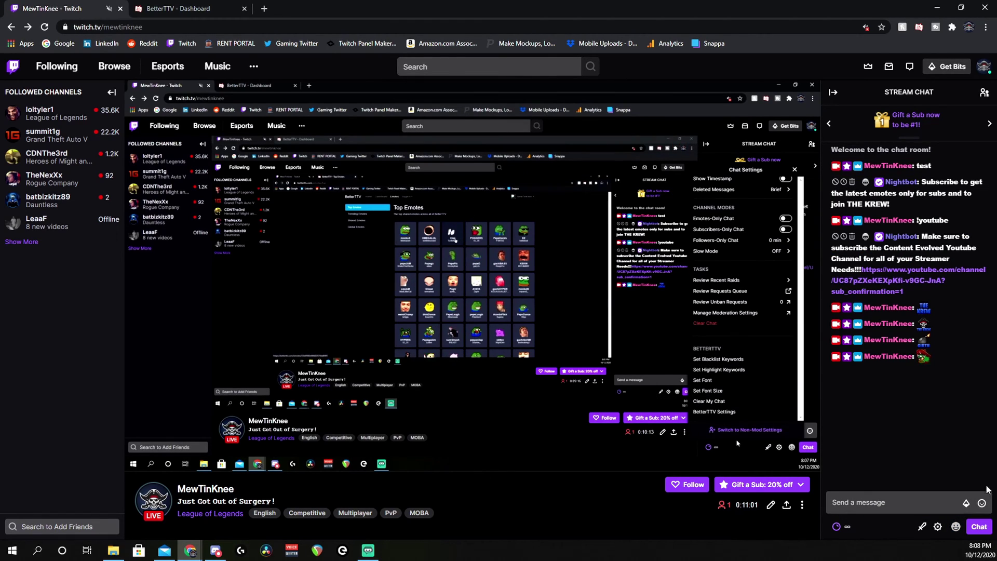